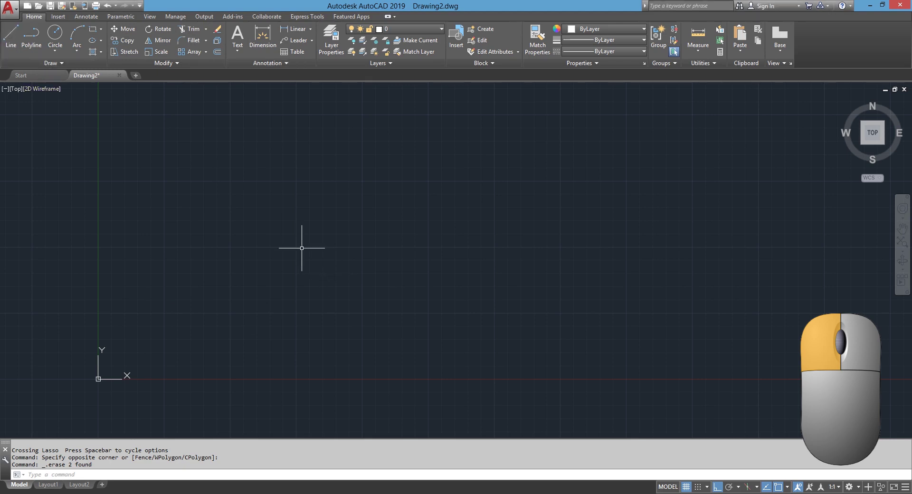
Start the Line tool and draw the horizontal top edge and the vertical drop.
{"action": "left_click", "coordinate": [11, 41]}
{"action": "left_click", "coordinate": [191, 182]}
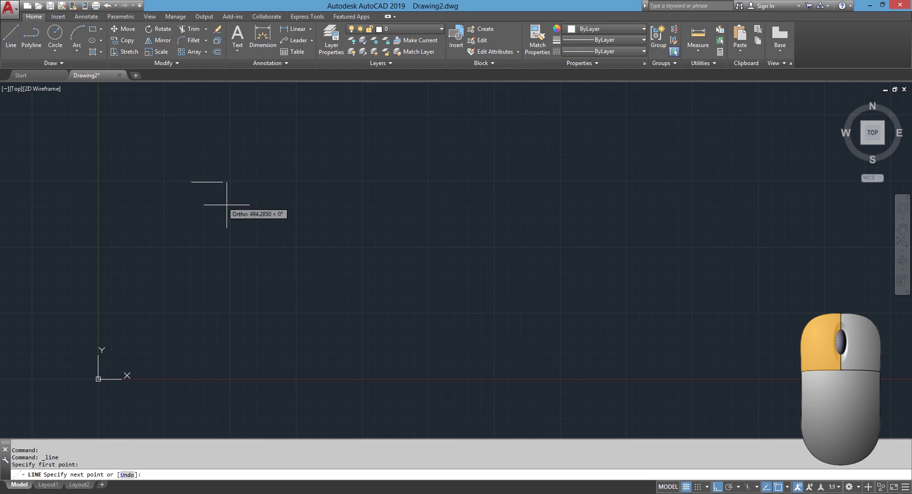
{"action": "left_click", "coordinate": [413, 181]}
{"action": "left_click", "coordinate": [421, 266]}
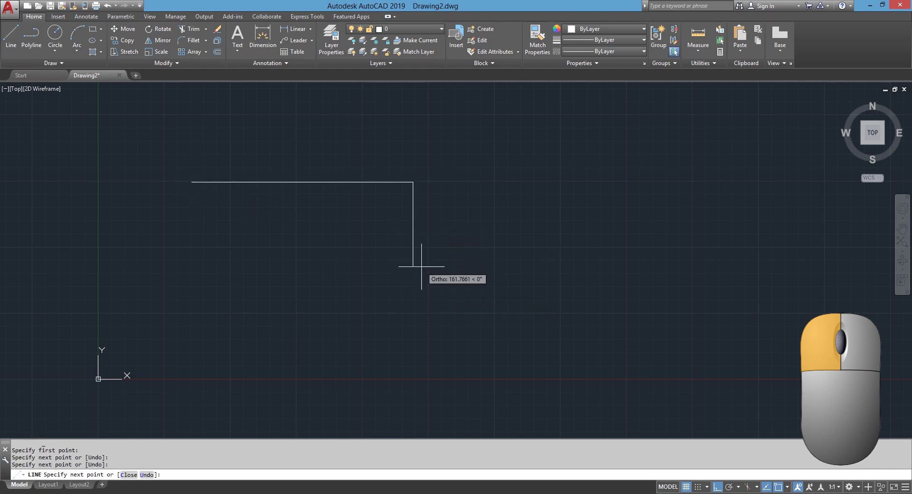
Switch to polar tracking with F10, add five zigzag vertices across the figure, and end the line with Esc.
{"action": "key", "text": "F10"}
{"action": "left_click", "coordinate": [309, 236]}
{"action": "left_click", "coordinate": [252, 285]}
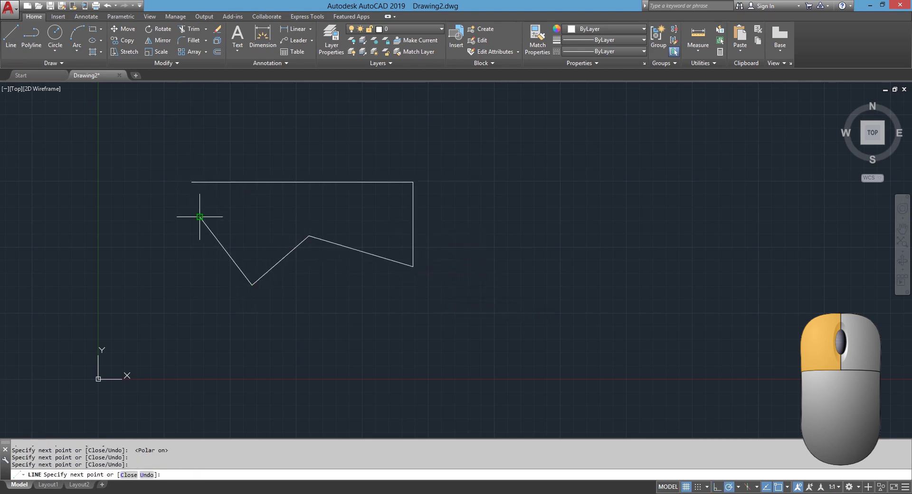
{"action": "left_click", "coordinate": [200, 216]}
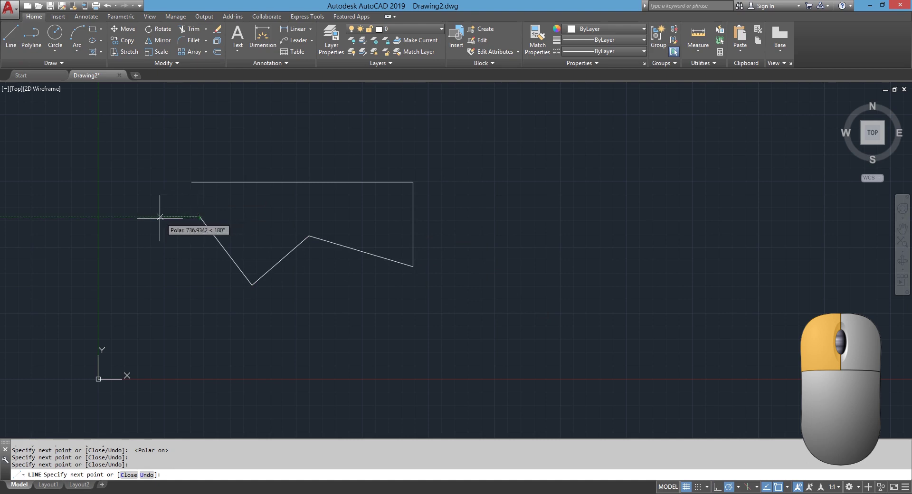
{"action": "left_click", "coordinate": [303, 125]}
{"action": "left_click", "coordinate": [370, 287]}
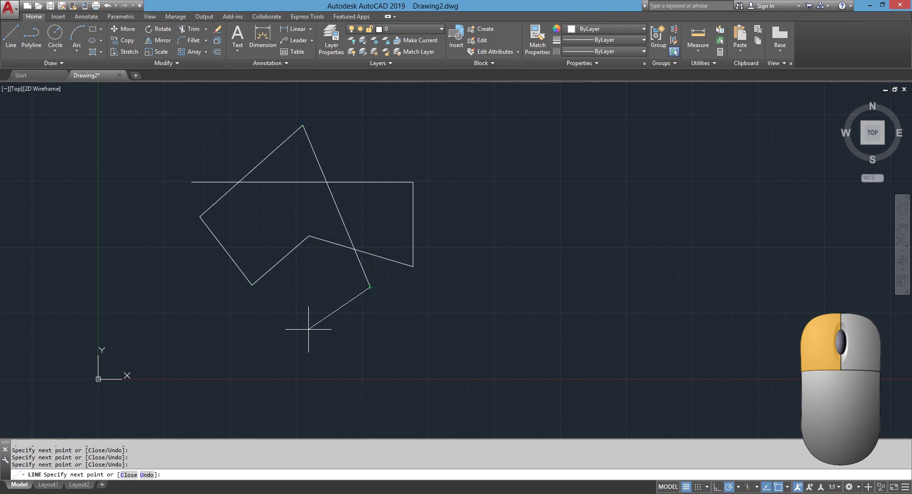
{"action": "key", "text": "Escape"}
{"action": "right_click", "coordinate": [306, 324]}
Show the canvas shortcut menu, then crossing-select the right vertical edge and open its editing menu.
{"action": "right_click", "coordinate": [311, 299]}
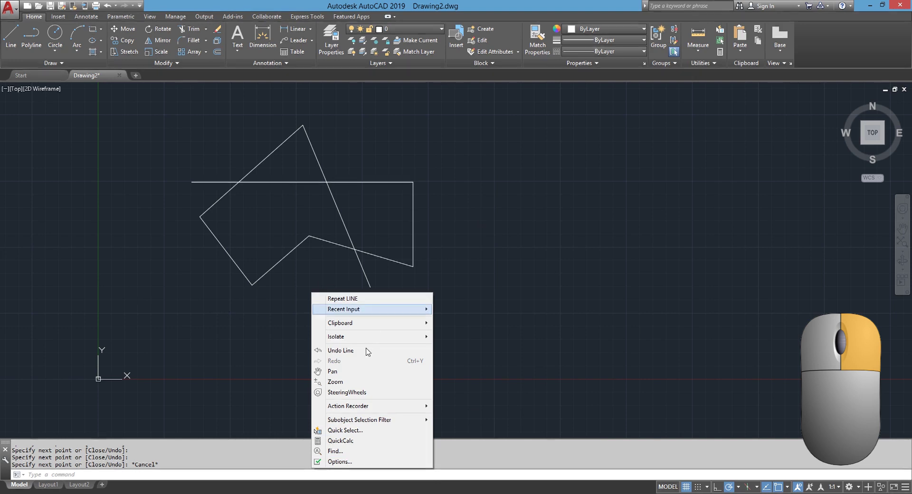
{"action": "left_click", "coordinate": [461, 251]}
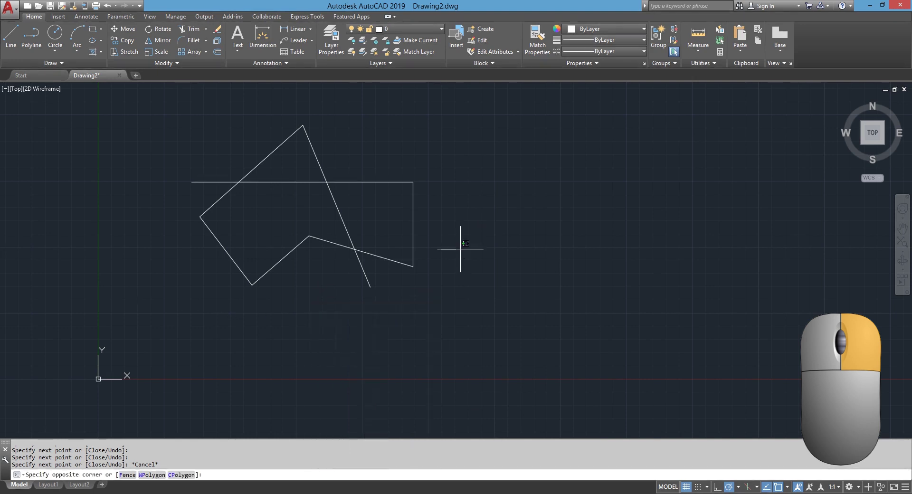
{"action": "left_click", "coordinate": [412, 198]}
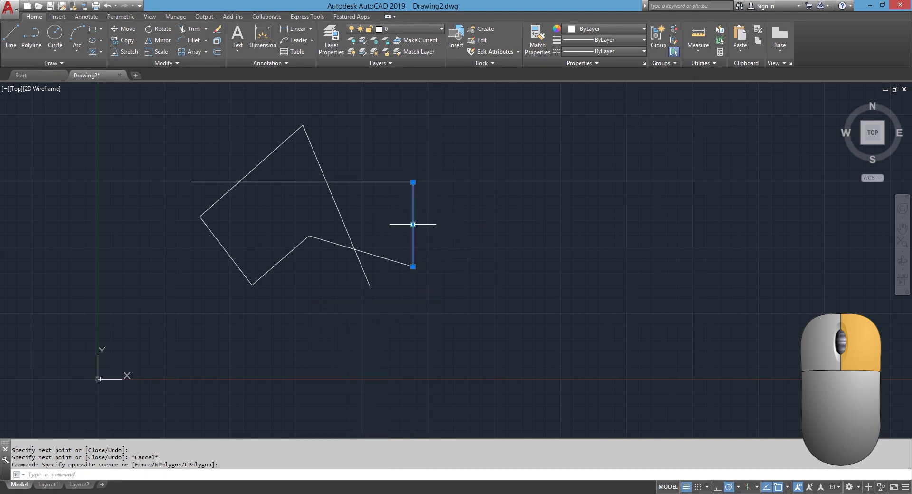
{"action": "right_click", "coordinate": [429, 205]}
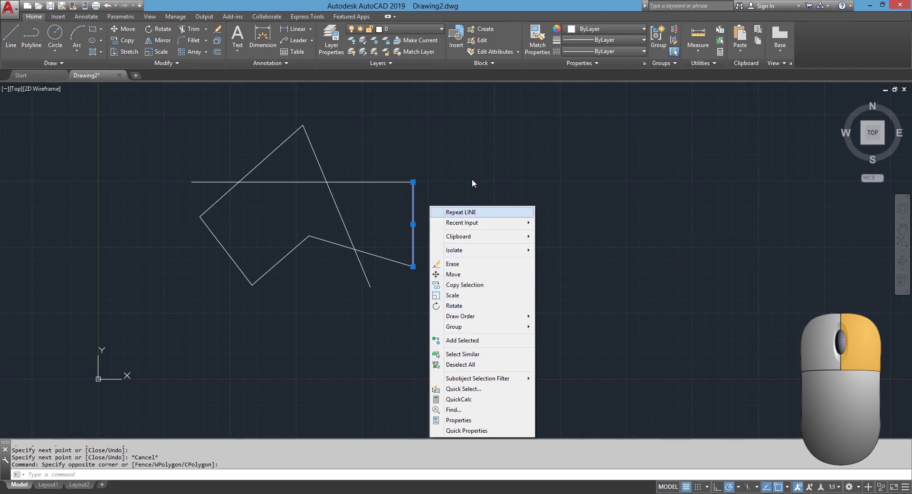
{"action": "key", "text": "Escape"}
{"action": "scroll", "coordinate": [447, 164], "scroll_direction": "down", "scroll_amount": 1}
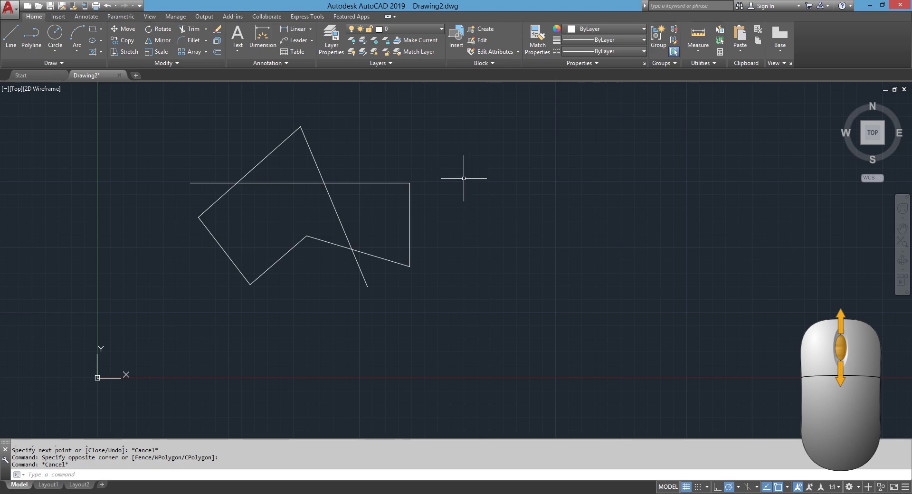
Zoom in and out repeatedly on the line figure with the mouse wheel.
{"action": "scroll", "coordinate": [478, 211], "scroll_direction": "down", "scroll_amount": 2}
{"action": "scroll", "coordinate": [464, 204], "scroll_direction": "up", "scroll_amount": 2}
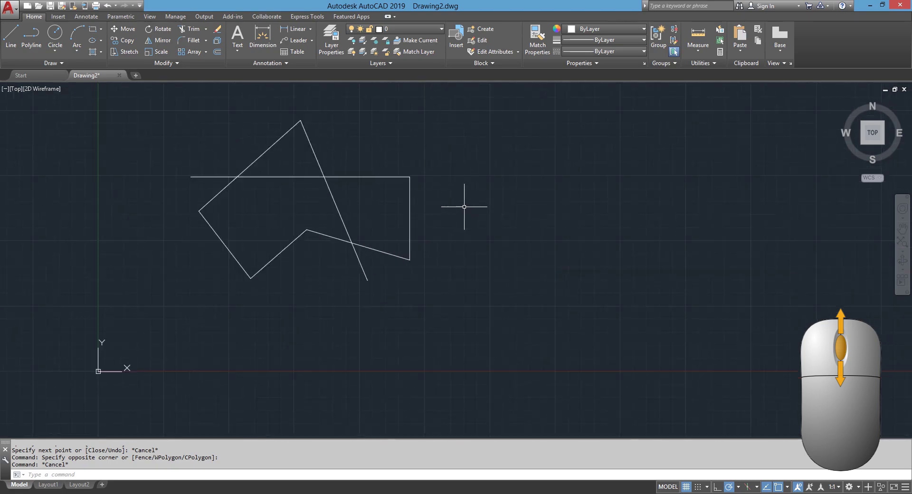
{"action": "scroll", "coordinate": [465, 206], "scroll_direction": "up", "scroll_amount": 2}
{"action": "scroll", "coordinate": [465, 205], "scroll_direction": "down", "scroll_amount": 6}
{"action": "scroll", "coordinate": [465, 206], "scroll_direction": "up", "scroll_amount": 6}
{"action": "scroll", "coordinate": [462, 207], "scroll_direction": "up", "scroll_amount": 6}
{"action": "scroll", "coordinate": [463, 206], "scroll_direction": "down", "scroll_amount": 5}
{"action": "scroll", "coordinate": [461, 206], "scroll_direction": "down", "scroll_amount": 3}
{"action": "scroll", "coordinate": [452, 206], "scroll_direction": "up", "scroll_amount": 5}
{"action": "scroll", "coordinate": [399, 199], "scroll_direction": "down", "scroll_amount": 4}
{"action": "scroll", "coordinate": [276, 207], "scroll_direction": "up", "scroll_amount": 6}
{"action": "scroll", "coordinate": [276, 205], "scroll_direction": "down", "scroll_amount": 4}
{"action": "scroll", "coordinate": [275, 204], "scroll_direction": "up", "scroll_amount": 6}
{"action": "scroll", "coordinate": [275, 206], "scroll_direction": "down", "scroll_amount": 2}
{"action": "scroll", "coordinate": [276, 207], "scroll_direction": "down", "scroll_amount": 4}
{"action": "scroll", "coordinate": [376, 167], "scroll_direction": "up", "scroll_amount": 6}
{"action": "scroll", "coordinate": [380, 186], "scroll_direction": "down", "scroll_amount": 4}
{"action": "scroll", "coordinate": [163, 152], "scroll_direction": "up", "scroll_amount": 2}
{"action": "scroll", "coordinate": [188, 139], "scroll_direction": "down", "scroll_amount": 2}
{"action": "scroll", "coordinate": [299, 189], "scroll_direction": "down", "scroll_amount": 4}
{"action": "scroll", "coordinate": [300, 188], "scroll_direction": "up", "scroll_amount": 6}
{"action": "scroll", "coordinate": [304, 193], "scroll_direction": "down", "scroll_amount": 2}
{"action": "scroll", "coordinate": [294, 190], "scroll_direction": "down", "scroll_amount": 2}
{"action": "scroll", "coordinate": [281, 184], "scroll_direction": "up", "scroll_amount": 2}
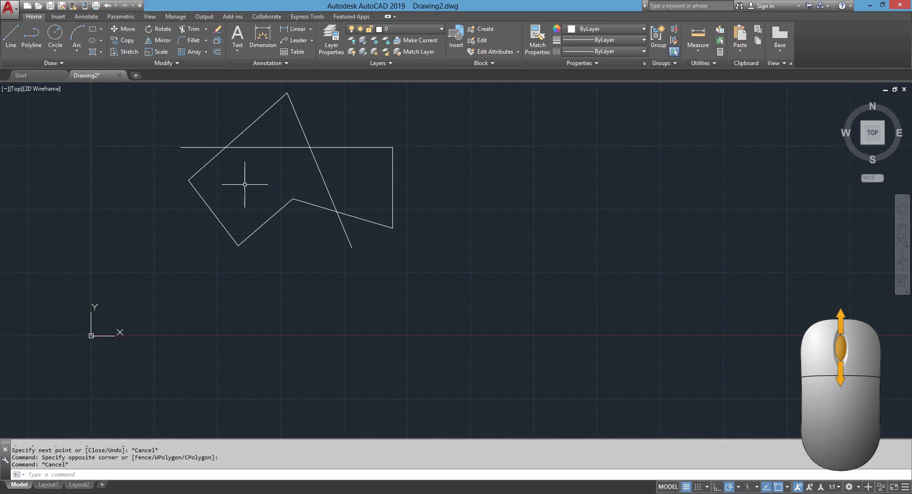
{"action": "scroll", "coordinate": [247, 161], "scroll_direction": "up", "scroll_amount": 5}
{"action": "scroll", "coordinate": [240, 157], "scroll_direction": "down", "scroll_amount": 2}
{"action": "scroll", "coordinate": [240, 159], "scroll_direction": "down", "scroll_amount": 3}
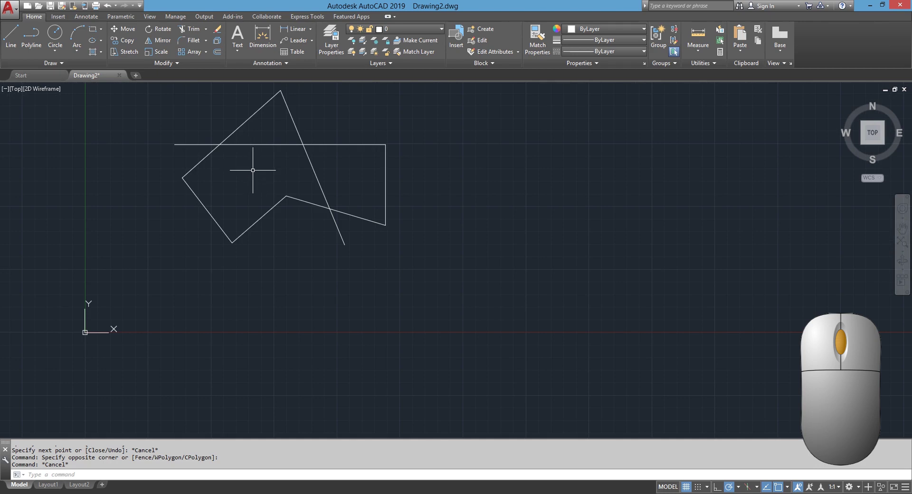
Pan with middle-button drags to shift the line figure right and slightly lower.
{"action": "mouse_move", "coordinate": [252, 173]}
{"action": "middle_mouse_down"}
{"action": "mouse_move", "coordinate": [340, 196]}
{"action": "mouse_move", "coordinate": [419, 144]}
{"action": "mouse_move", "coordinate": [597, 242]}
{"action": "mouse_move", "coordinate": [118, 216]}
{"action": "mouse_move", "coordinate": [208, 211]}
{"action": "mouse_move", "coordinate": [724, 251]}
{"action": "mouse_move", "coordinate": [290, 220]}
{"action": "mouse_move", "coordinate": [256, 334]}
{"action": "mouse_move", "coordinate": [265, 142]}
{"action": "mouse_move", "coordinate": [309, 179]}
{"action": "middle_mouse_up"}
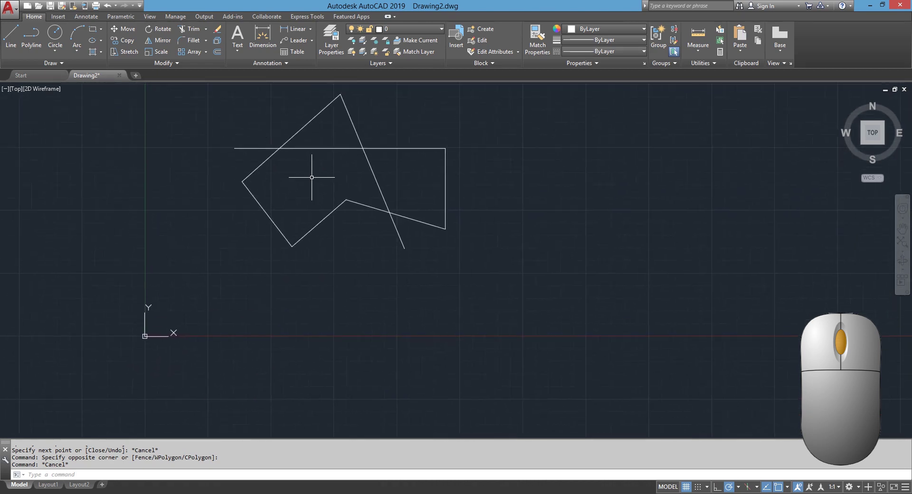
{"action": "mouse_move", "coordinate": [543, 197]}
{"action": "middle_mouse_down"}
{"action": "mouse_move", "coordinate": [330, 288]}
{"action": "mouse_move", "coordinate": [203, 312]}
{"action": "mouse_move", "coordinate": [152, 297]}
{"action": "mouse_move", "coordinate": [726, 224]}
{"action": "mouse_move", "coordinate": [354, 222]}
{"action": "middle_mouse_up"}
{"action": "middle_click_drag", "start_coordinate": [230, 210], "coordinate": [337, 196]}
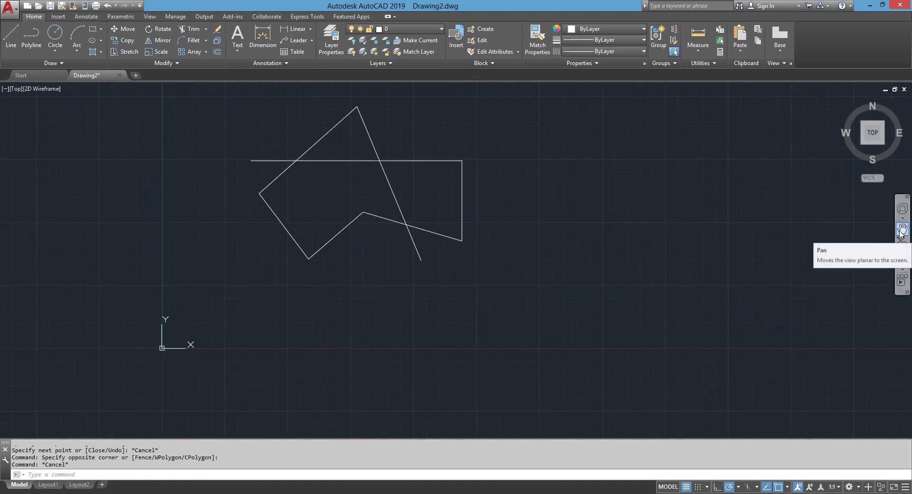
Pan the figure with the navigation-bar Pan tool and then the PAN command, exiting each with Esc.
{"action": "left_click", "coordinate": [901, 231]}
{"action": "mouse_move", "coordinate": [494, 199]}
{"action": "left_mouse_down"}
{"action": "mouse_move", "coordinate": [537, 112]}
{"action": "mouse_move", "coordinate": [627, 246]}
{"action": "mouse_move", "coordinate": [454, 267]}
{"action": "left_mouse_up"}
{"action": "mouse_move", "coordinate": [442, 333]}
{"action": "left_mouse_down"}
{"action": "mouse_move", "coordinate": [513, 226]}
{"action": "mouse_move", "coordinate": [521, 249]}
{"action": "left_mouse_up"}
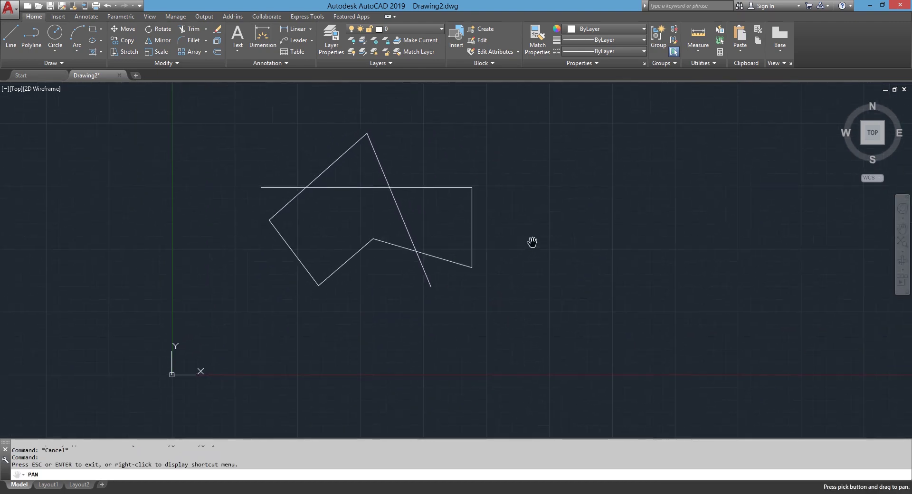
{"action": "key", "text": "Escape"}
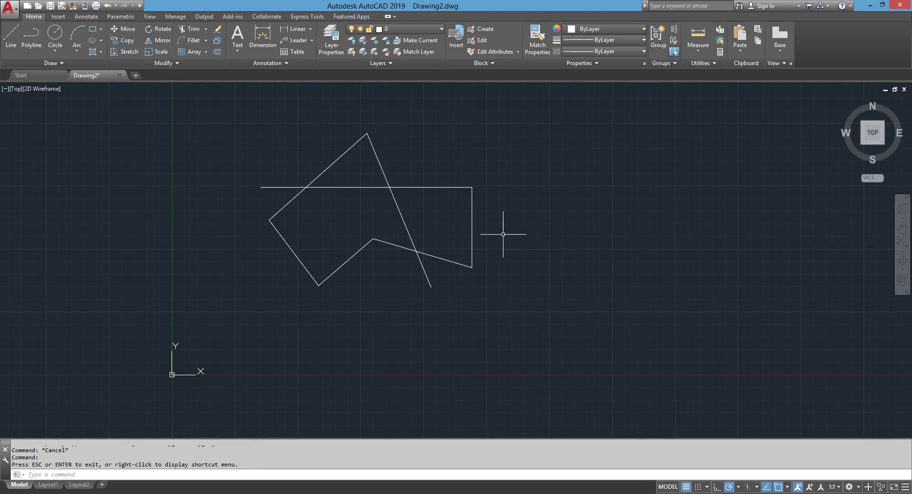
{"action": "key", "text": "Return"}
{"action": "mouse_move", "coordinate": [503, 232]}
{"action": "left_mouse_down"}
{"action": "mouse_move", "coordinate": [383, 273]}
{"action": "mouse_move", "coordinate": [553, 293]}
{"action": "mouse_move", "coordinate": [554, 236]}
{"action": "mouse_move", "coordinate": [511, 252]}
{"action": "mouse_move", "coordinate": [501, 159]}
{"action": "mouse_move", "coordinate": [489, 248]}
{"action": "left_mouse_up"}
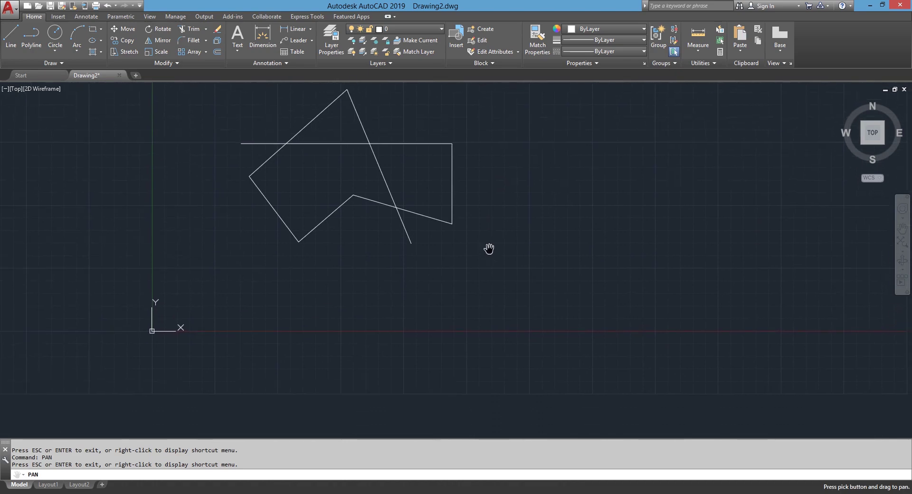
{"action": "key", "text": "Escape"}
Enlarge the figure with the wheel and pan it right, then back to the left.
{"action": "scroll", "coordinate": [485, 250], "scroll_direction": "down", "scroll_amount": 2}
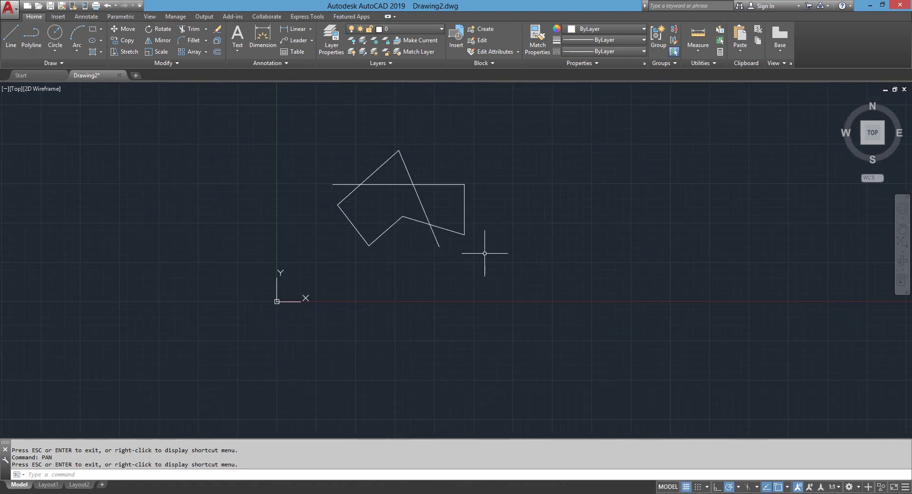
{"action": "scroll", "coordinate": [485, 253], "scroll_direction": "up", "scroll_amount": 2}
{"action": "scroll", "coordinate": [485, 252], "scroll_direction": "up", "scroll_amount": 2}
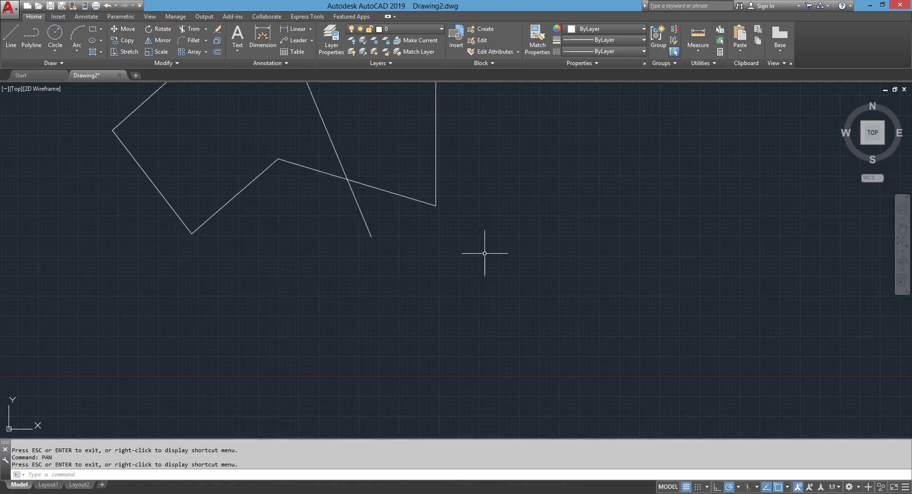
{"action": "middle_click_drag", "start_coordinate": [470, 177], "coordinate": [570, 308]}
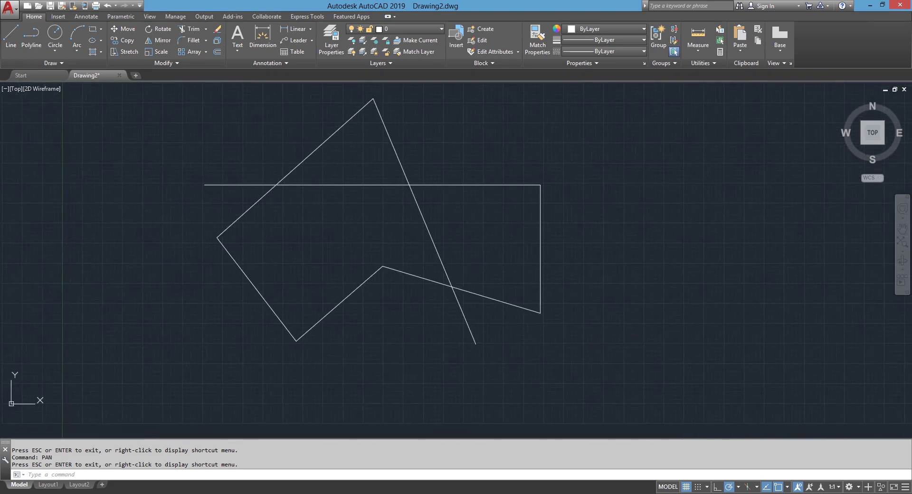
{"action": "left_click_drag", "start_coordinate": [383, 214], "coordinate": [701, 242]}
{"action": "middle_click_drag", "start_coordinate": [701, 243], "coordinate": [326, 271]}
Fine-tune the zoom and shift the figure left toward the middle of the drawing area.
{"action": "scroll", "coordinate": [332, 216], "scroll_direction": "down", "scroll_amount": 2}
{"action": "scroll", "coordinate": [336, 214], "scroll_direction": "down", "scroll_amount": 2}
{"action": "scroll", "coordinate": [282, 234], "scroll_direction": "up", "scroll_amount": 4}
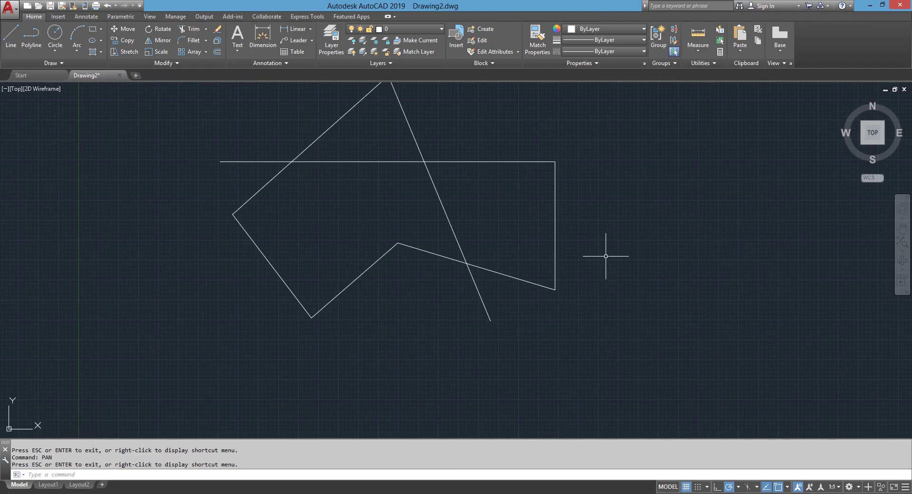
{"action": "scroll", "coordinate": [605, 256], "scroll_direction": "down", "scroll_amount": 2}
{"action": "scroll", "coordinate": [605, 256], "scroll_direction": "up", "scroll_amount": 2}
{"action": "scroll", "coordinate": [605, 257], "scroll_direction": "down", "scroll_amount": 4}
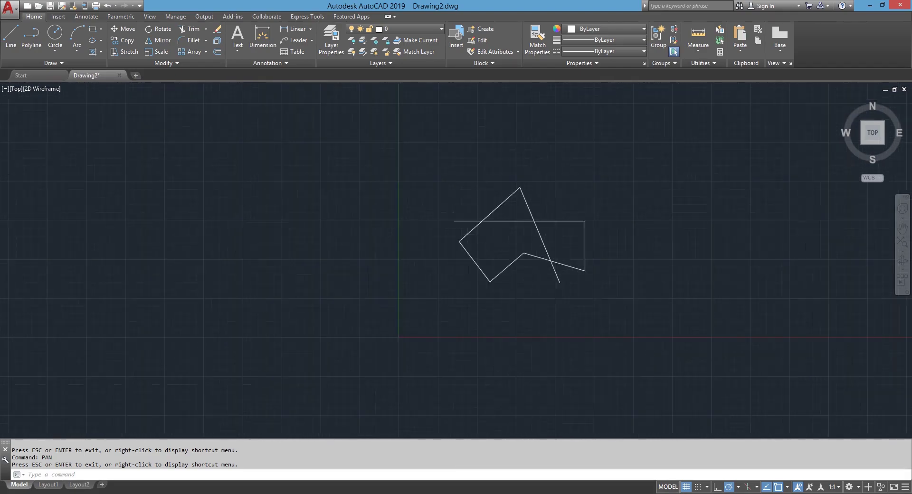
{"action": "mouse_move", "coordinate": [546, 246]}
{"action": "left_mouse_down"}
{"action": "mouse_move", "coordinate": [678, 238]}
{"action": "mouse_move", "coordinate": [453, 274]}
{"action": "mouse_move", "coordinate": [464, 270]}
{"action": "left_mouse_up"}
{"action": "scroll", "coordinate": [540, 314], "scroll_direction": "up", "scroll_amount": 2}
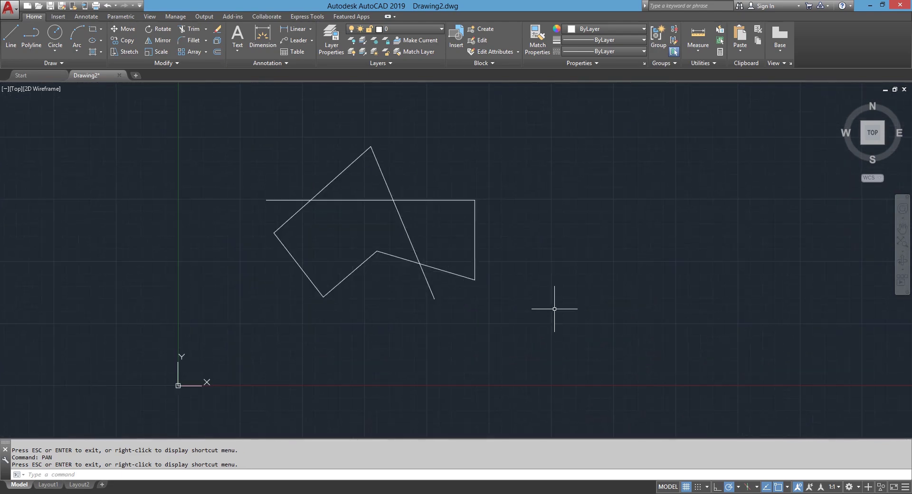
{"action": "right_click", "coordinate": [554, 309]}
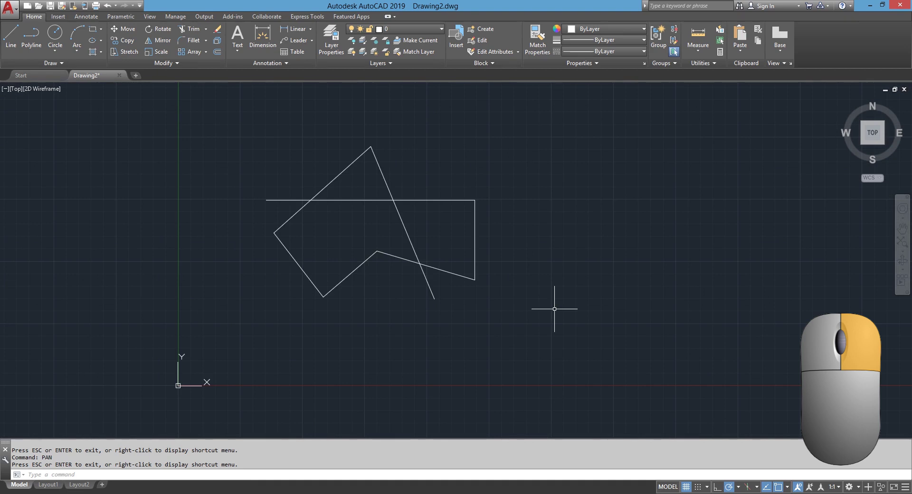
{"action": "right_click", "coordinate": [555, 308]}
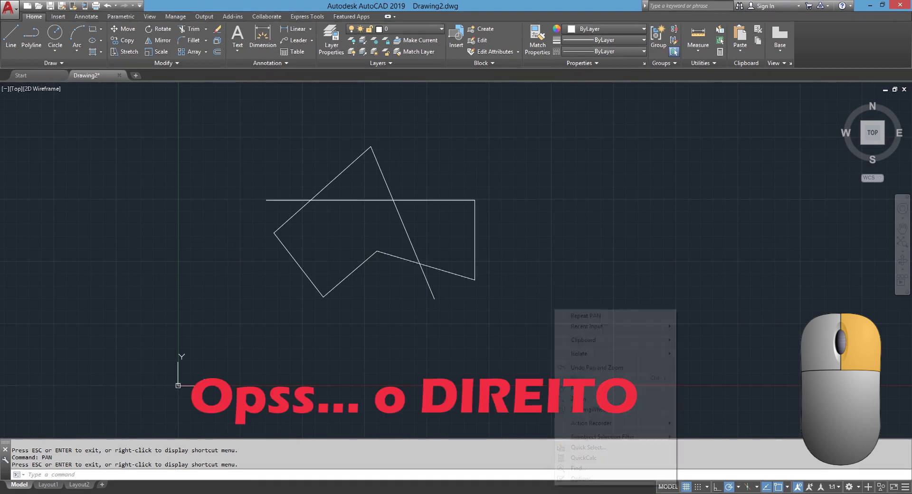
{"action": "left_click", "coordinate": [553, 248]}
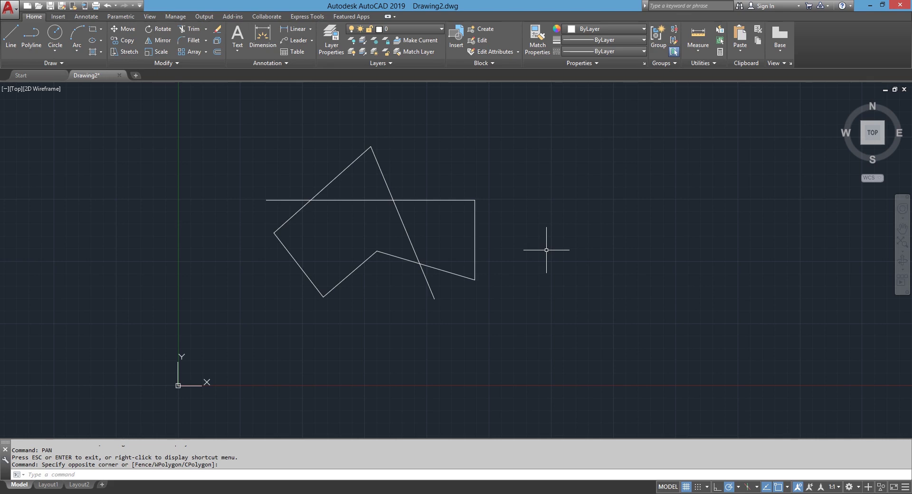
{"action": "right_click", "coordinate": [545, 245]}
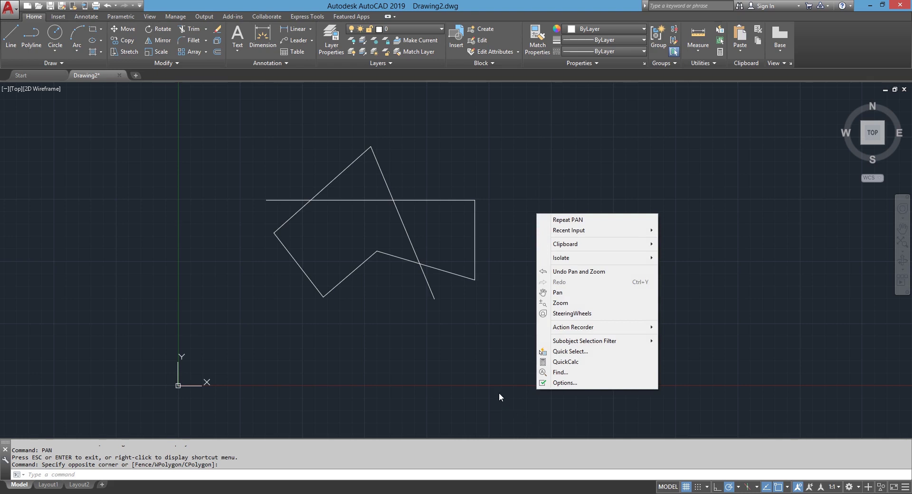
{"action": "key", "text": "Escape"}
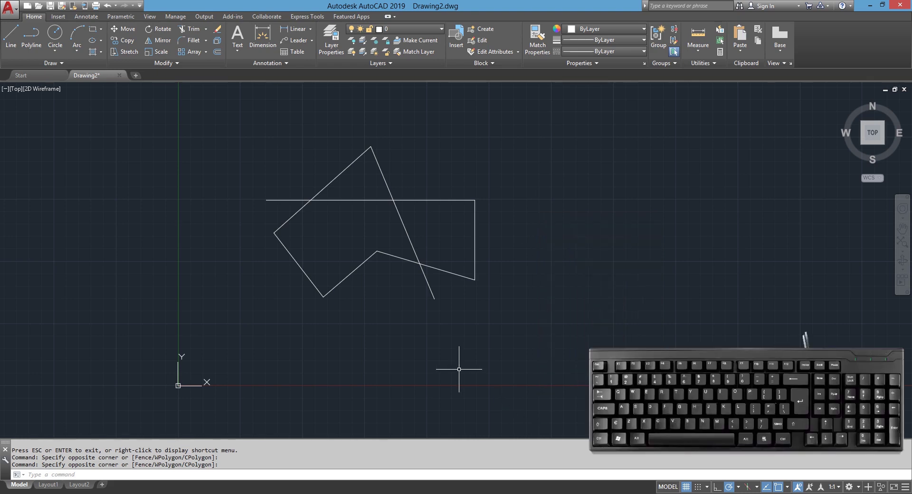
{"action": "key", "text": "Escape"}
{"action": "left_click", "coordinate": [432, 240]}
{"action": "left_click", "coordinate": [385, 231]}
{"action": "key", "text": "Escape"}
{"action": "left_click", "coordinate": [384, 230]}
{"action": "left_click", "coordinate": [275, 143]}
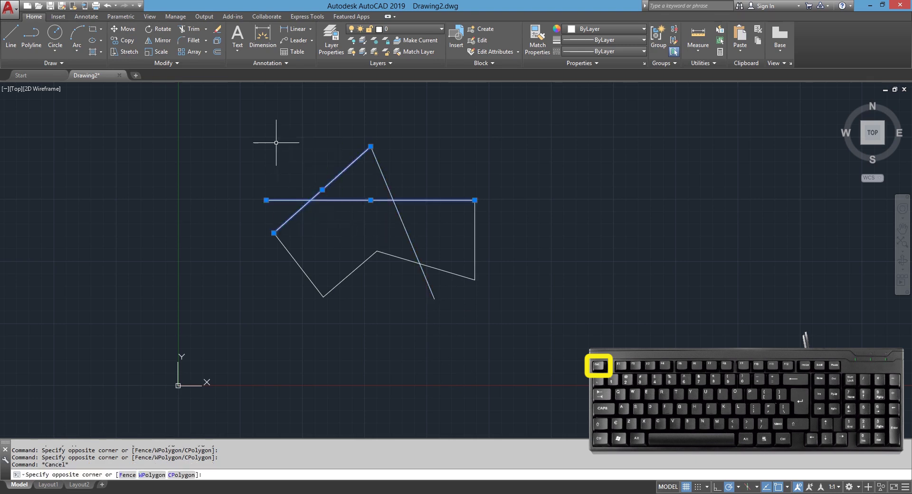
{"action": "key", "text": "Escape"}
{"action": "key", "text": "Escape"}
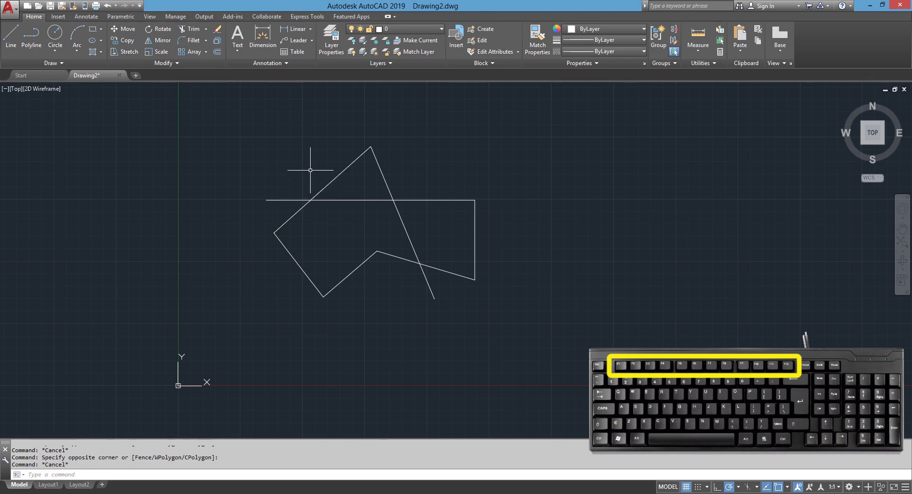
Open AutoCAD Help with F1, focus its keyword search, and close it.
{"action": "key", "text": "F1"}
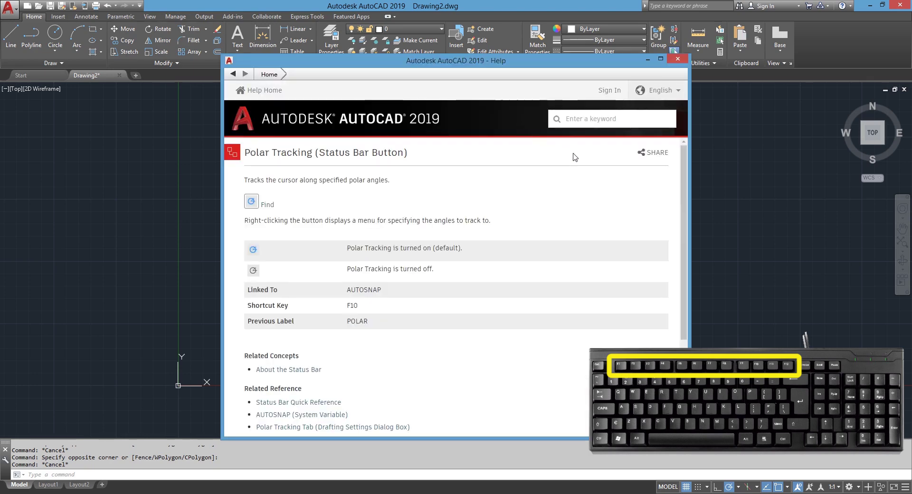
{"action": "left_click", "coordinate": [578, 121]}
{"action": "left_click", "coordinate": [677, 58]}
Select the diagonal line and view its F1 help, deselect it, then show the F2 command history.
{"action": "left_click", "coordinate": [394, 195]}
{"action": "left_click", "coordinate": [357, 188]}
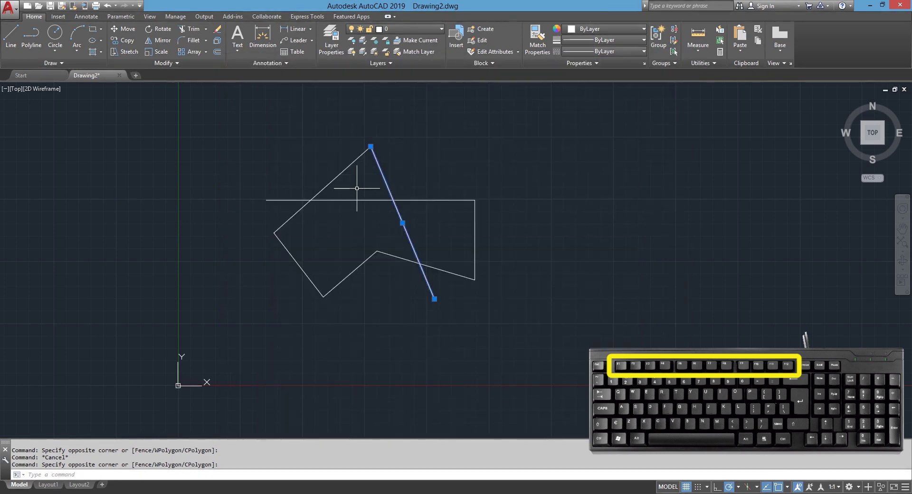
{"action": "key", "text": "F1"}
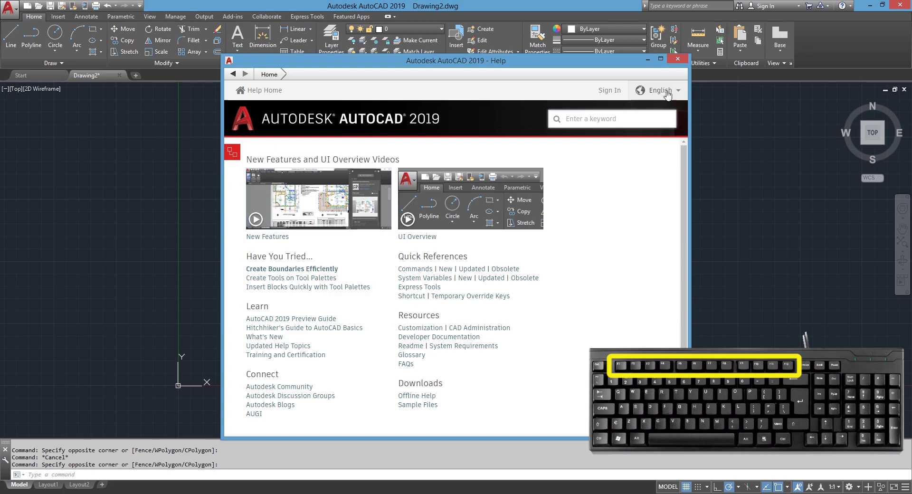
{"action": "left_click", "coordinate": [677, 59]}
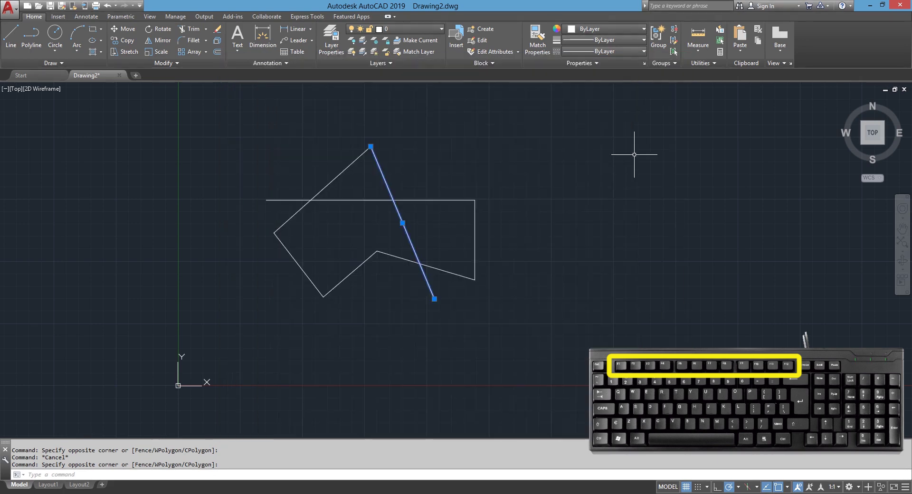
{"action": "key", "text": "Escape"}
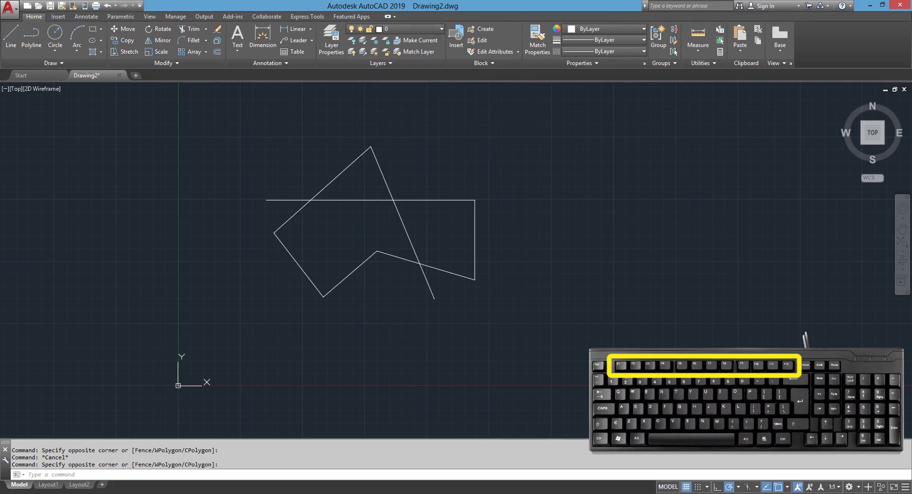
{"action": "key", "text": "F2"}
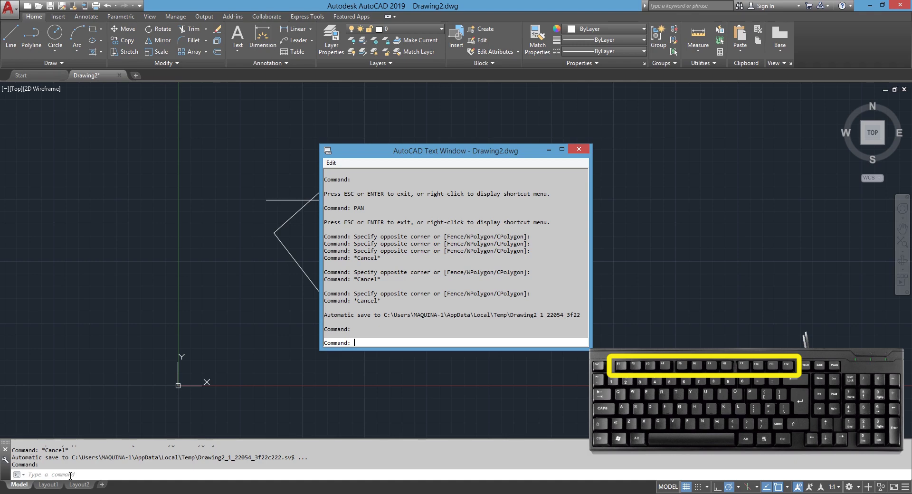
Scroll up and down through the Text Window command history, then close it with F2.
{"action": "scroll", "coordinate": [493, 243], "scroll_direction": "up", "scroll_amount": 2}
{"action": "scroll", "coordinate": [493, 243], "scroll_direction": "up", "scroll_amount": 3}
{"action": "scroll", "coordinate": [484, 240], "scroll_direction": "up", "scroll_amount": 3}
{"action": "scroll", "coordinate": [477, 236], "scroll_direction": "up", "scroll_amount": 3}
{"action": "scroll", "coordinate": [468, 233], "scroll_direction": "up", "scroll_amount": 3}
{"action": "scroll", "coordinate": [460, 230], "scroll_direction": "down", "scroll_amount": 3}
{"action": "scroll", "coordinate": [456, 241], "scroll_direction": "down", "scroll_amount": 3}
{"action": "scroll", "coordinate": [452, 255], "scroll_direction": "down", "scroll_amount": 3}
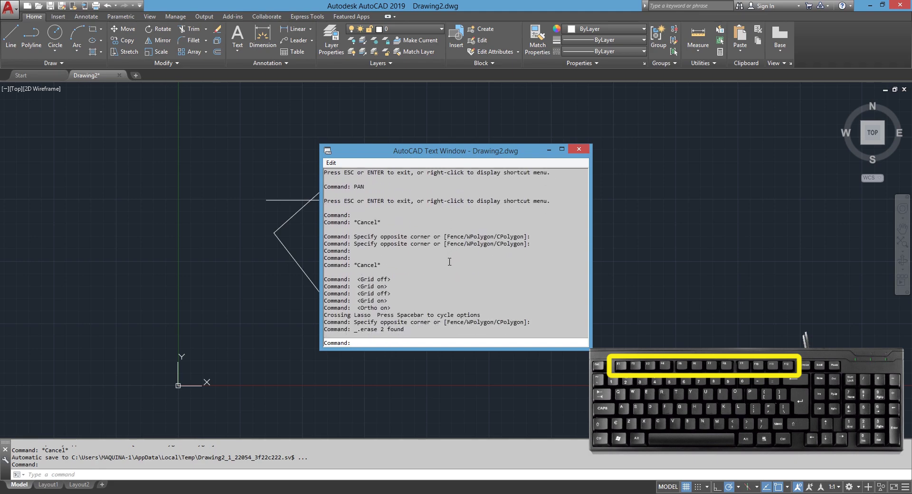
{"action": "scroll", "coordinate": [449, 264], "scroll_direction": "down", "scroll_amount": 2}
{"action": "scroll", "coordinate": [447, 268], "scroll_direction": "down", "scroll_amount": 3}
{"action": "scroll", "coordinate": [446, 272], "scroll_direction": "down", "scroll_amount": 2}
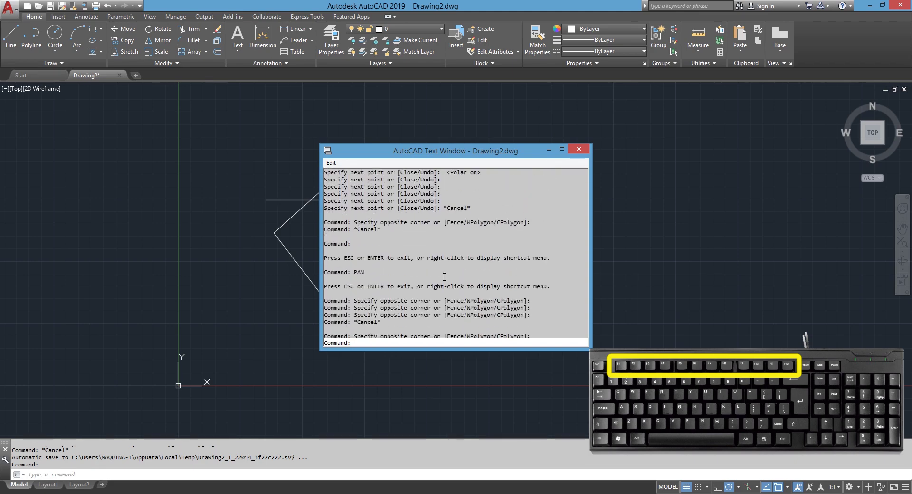
{"action": "scroll", "coordinate": [445, 275], "scroll_direction": "down", "scroll_amount": 2}
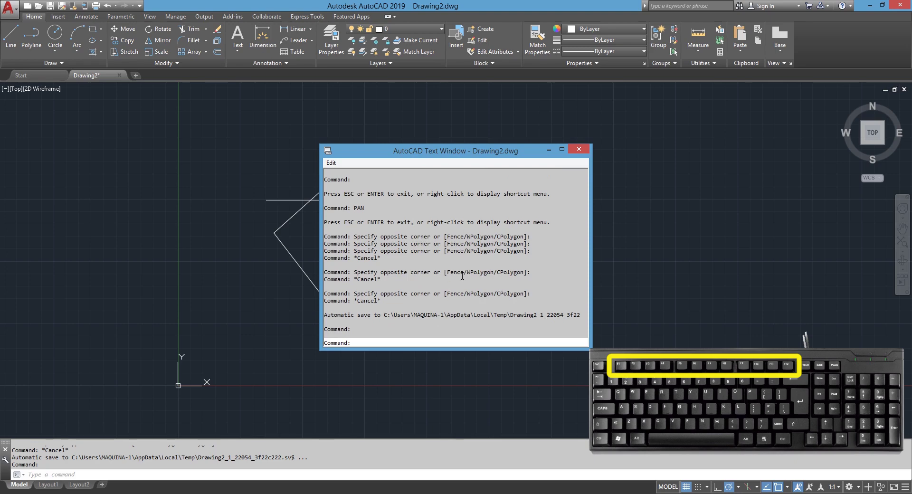
{"action": "scroll", "coordinate": [456, 271], "scroll_direction": "up", "scroll_amount": 3}
{"action": "scroll", "coordinate": [437, 257], "scroll_direction": "up", "scroll_amount": 3}
{"action": "scroll", "coordinate": [413, 242], "scroll_direction": "up", "scroll_amount": 2}
{"action": "scroll", "coordinate": [394, 228], "scroll_direction": "up", "scroll_amount": 3}
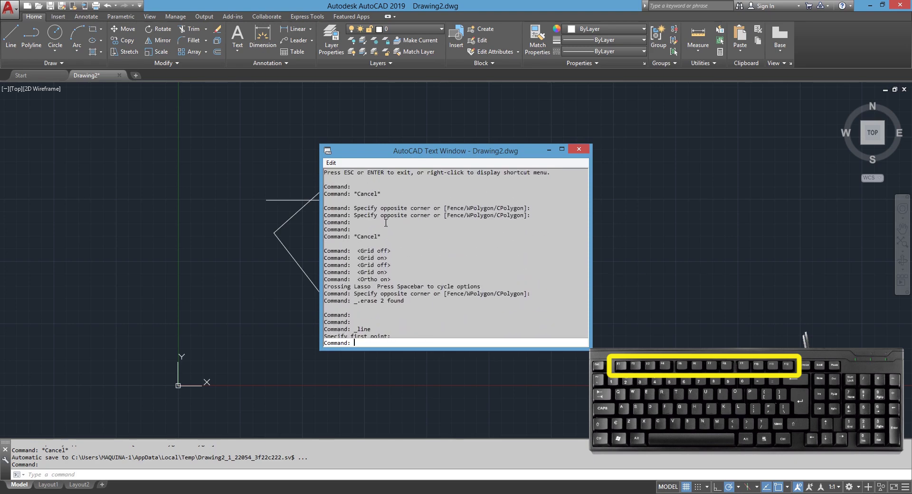
{"action": "scroll", "coordinate": [399, 256], "scroll_direction": "up", "scroll_amount": 2}
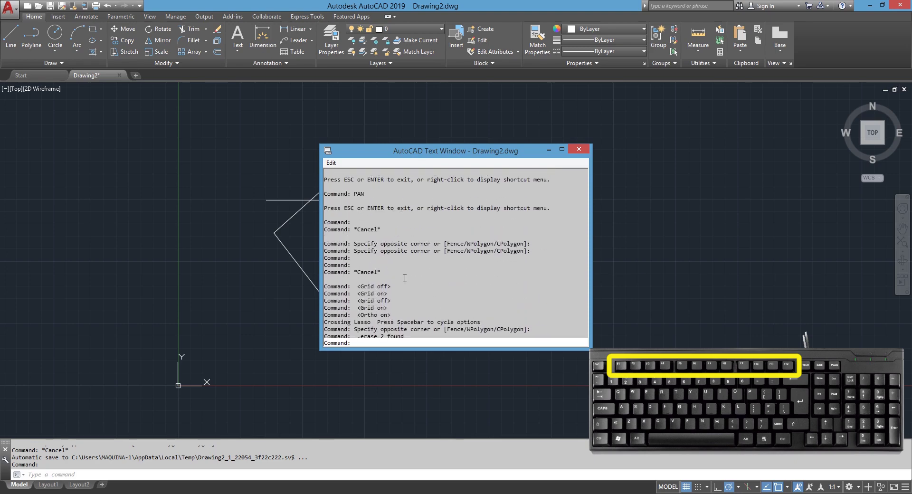
{"action": "scroll", "coordinate": [407, 266], "scroll_direction": "down", "scroll_amount": 1}
{"action": "scroll", "coordinate": [404, 238], "scroll_direction": "down", "scroll_amount": 3}
{"action": "scroll", "coordinate": [403, 233], "scroll_direction": "down", "scroll_amount": 4}
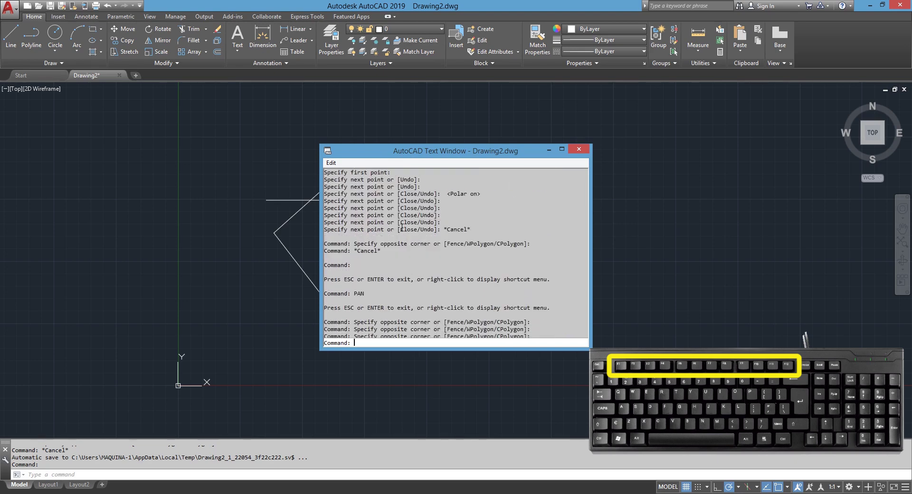
{"action": "scroll", "coordinate": [401, 228], "scroll_direction": "down", "scroll_amount": 3}
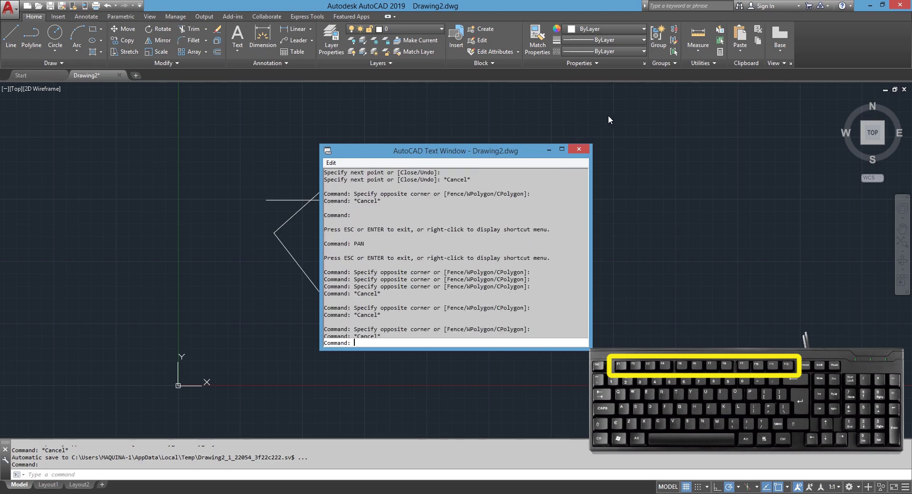
{"action": "key", "text": "F2"}
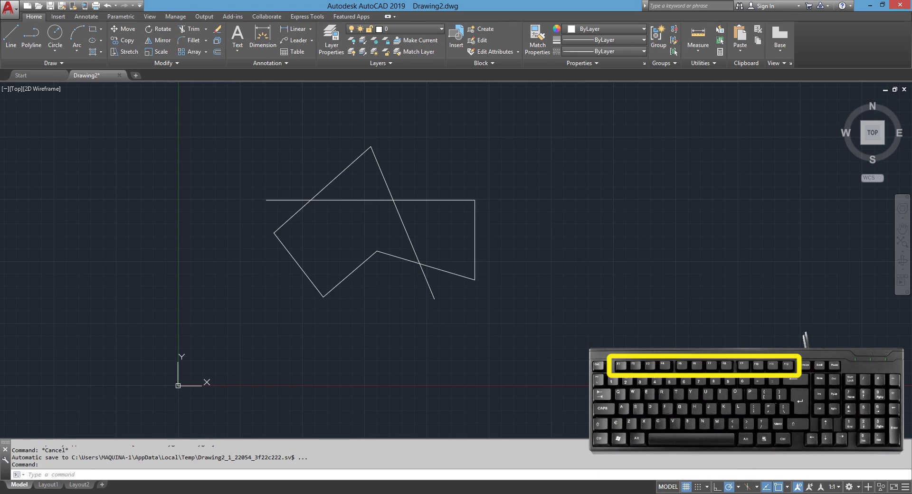
Toggle the drawing grid off and on with F7 and the status-bar Grid button, leaving it shown.
{"action": "key", "text": "F7"}
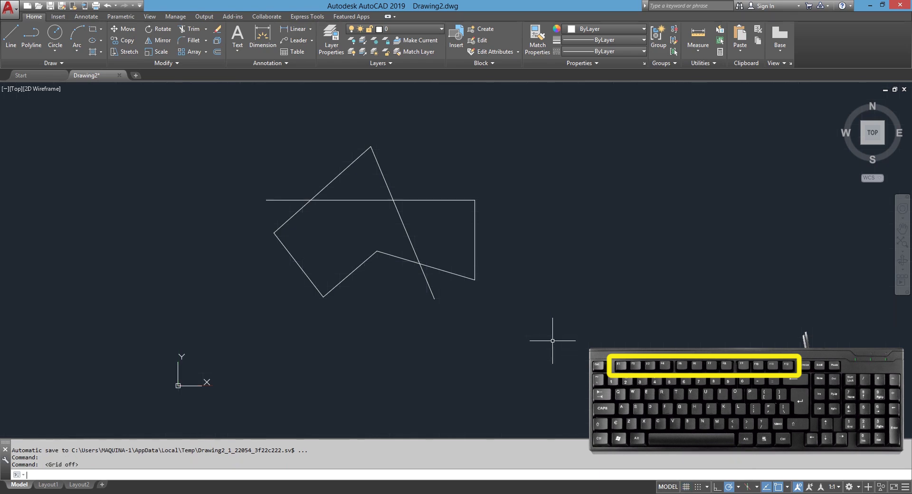
{"action": "key", "text": "F7"}
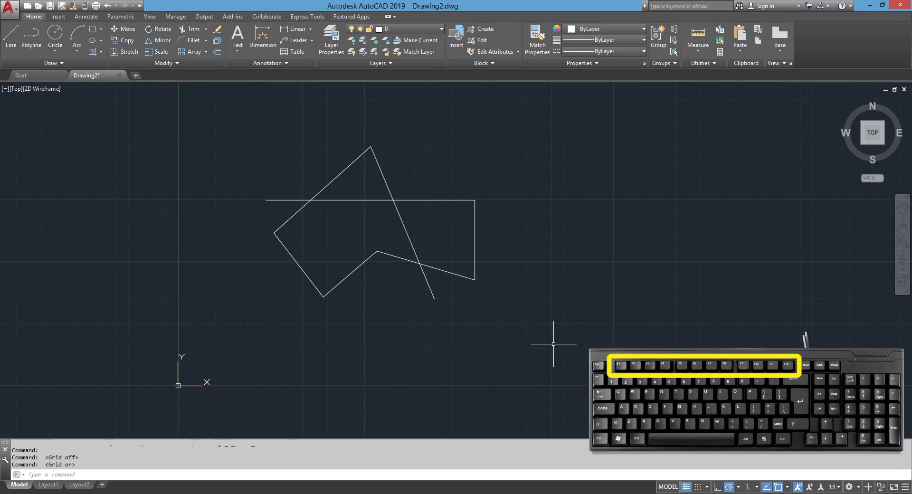
{"action": "left_click", "coordinate": [687, 489]}
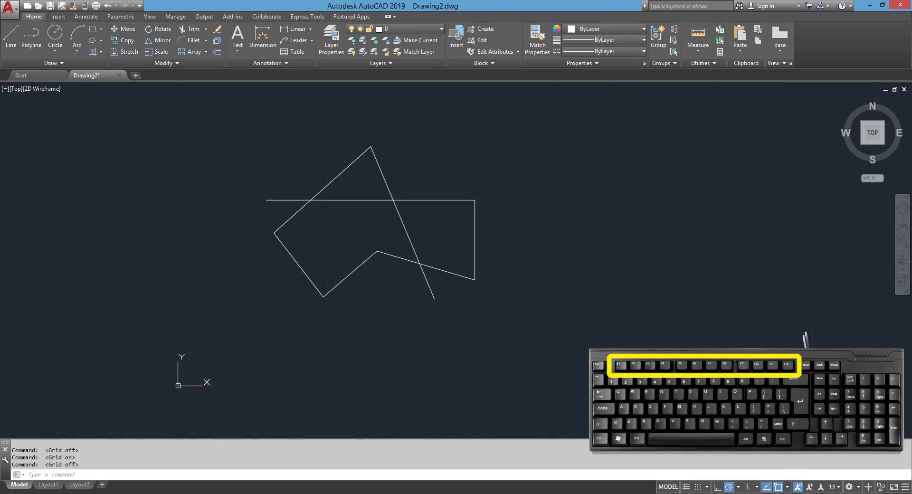
{"action": "key", "text": "F7"}
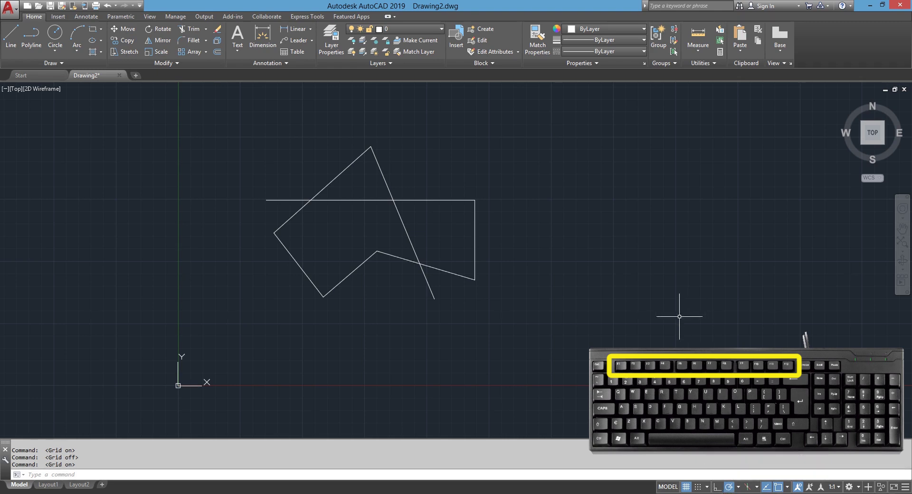
Toggle ortho, snap and polar with F8, F9, F10 and the status-bar buttons, ending with polar on.
{"action": "key", "text": "F8"}
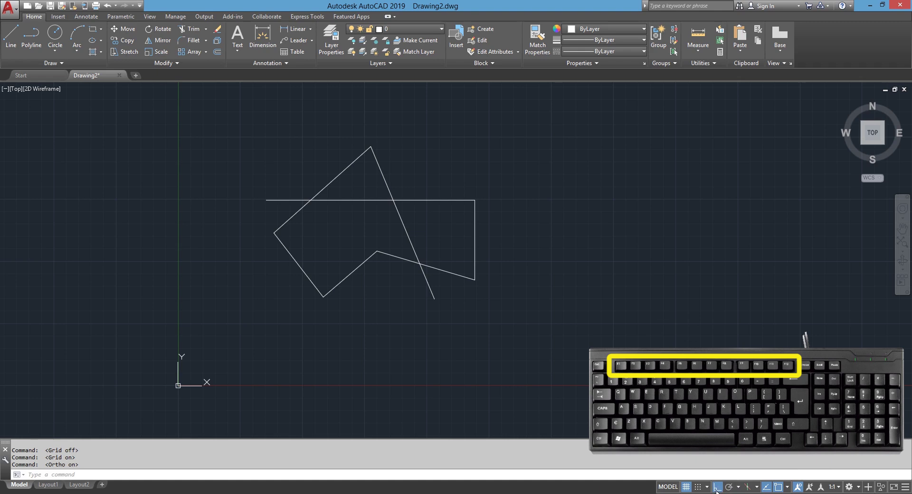
{"action": "key", "text": "F9"}
{"action": "key", "text": "F9"}
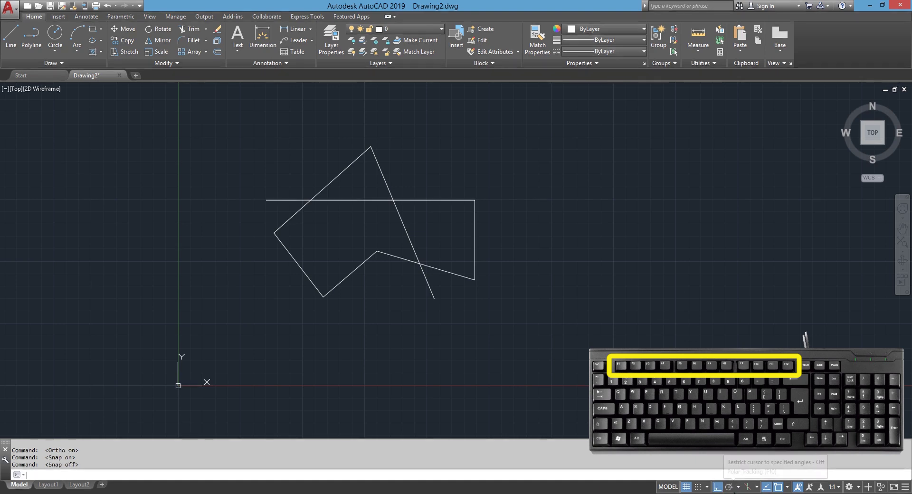
{"action": "key", "text": "F10"}
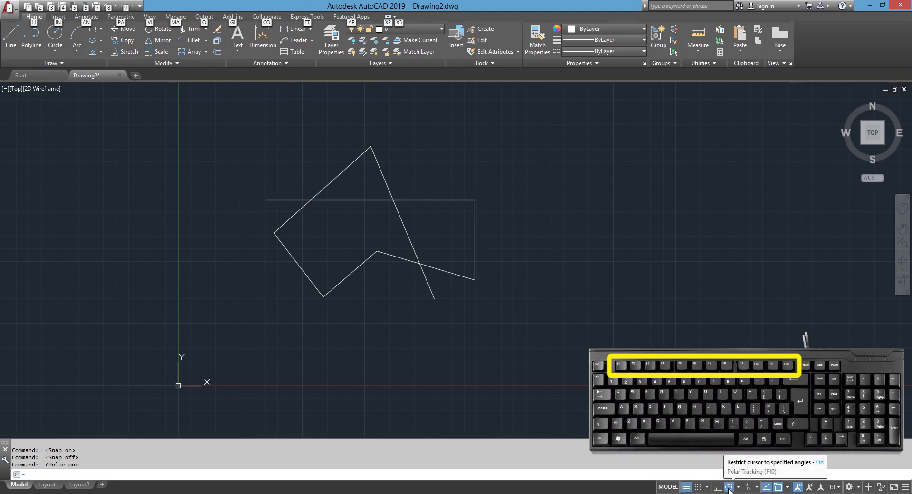
{"action": "left_click", "coordinate": [715, 486]}
{"action": "left_click", "coordinate": [729, 487]}
{"action": "left_click", "coordinate": [730, 487]}
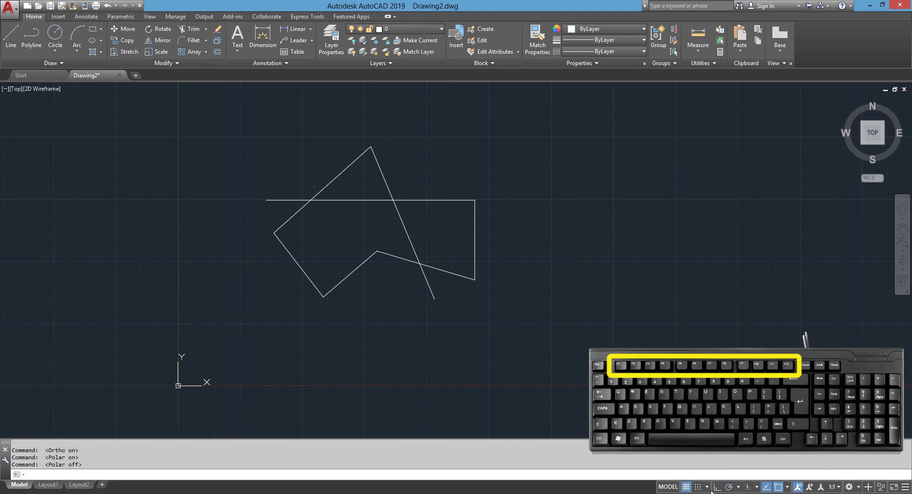
{"action": "left_click", "coordinate": [730, 490]}
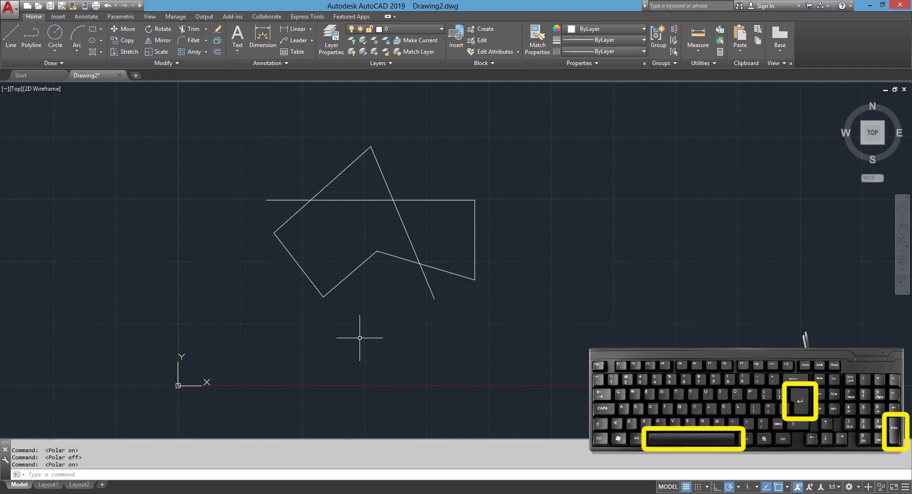
{"action": "type", "text": "L"}
{"action": "key", "text": "Return"}
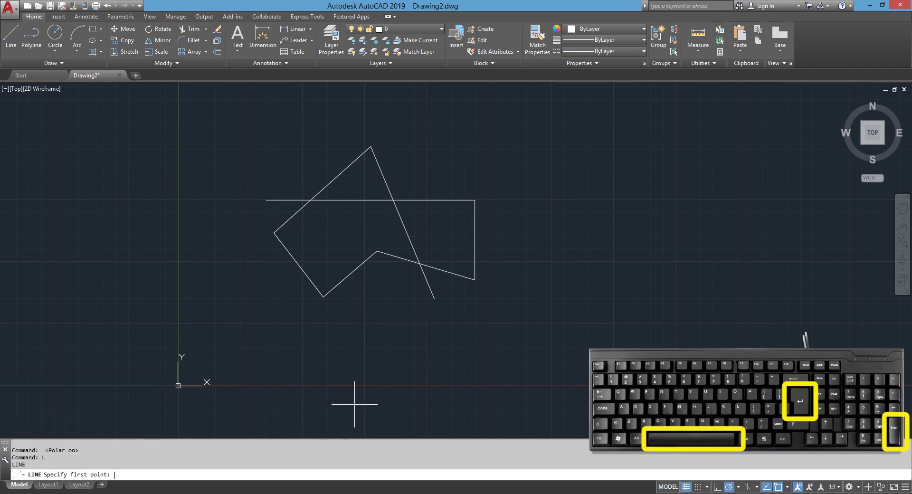
{"action": "key", "text": "Escape"}
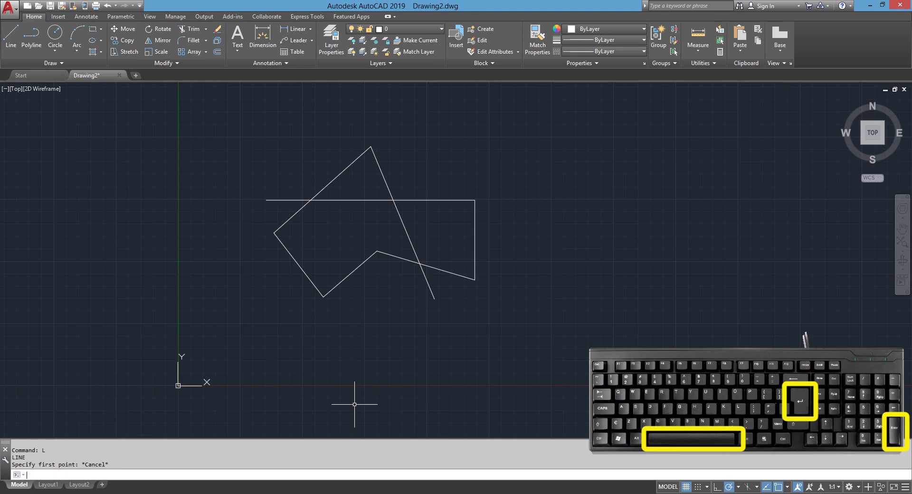
{"action": "type", "text": "L"}
{"action": "key", "text": "Return"}
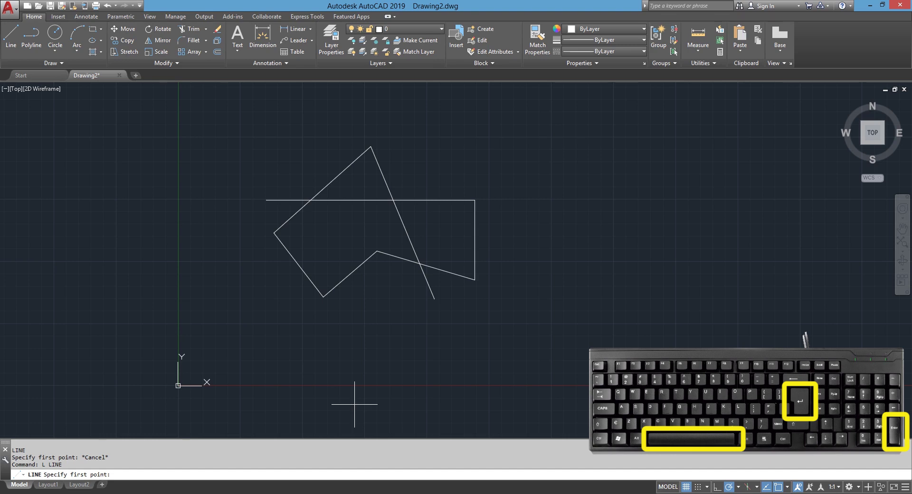
{"action": "key", "text": "Return"}
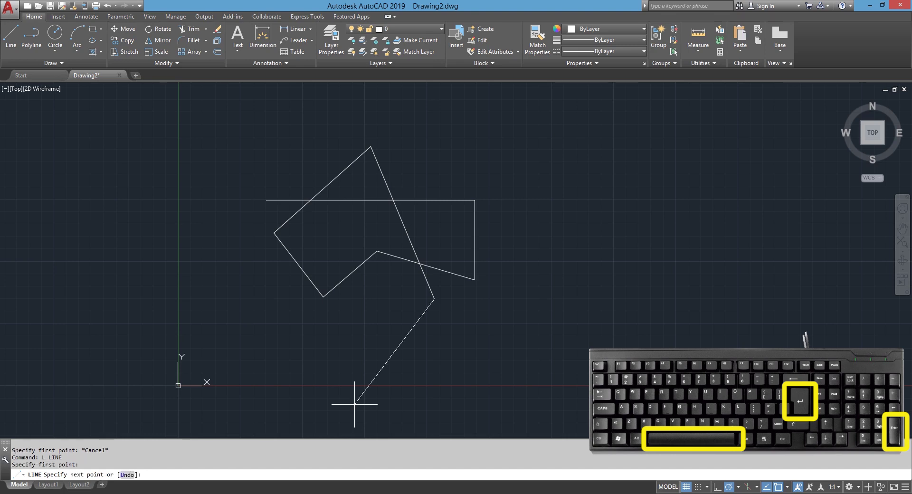